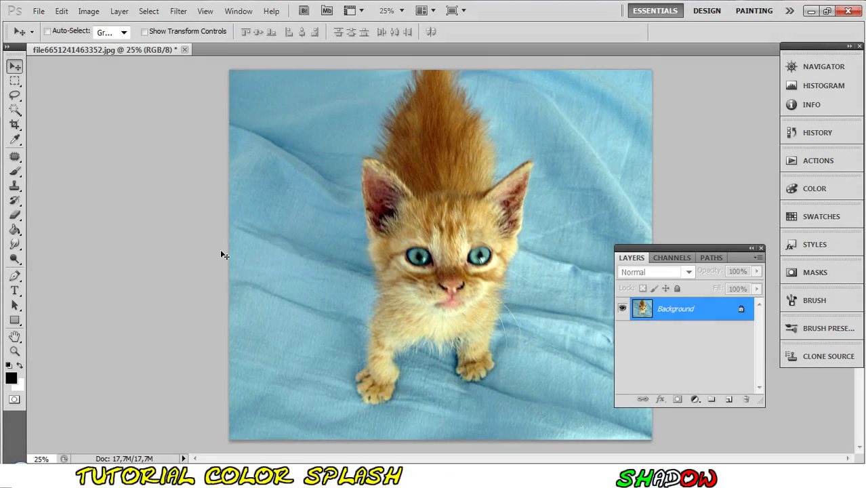
Step: Zoom in on the kitten's face and blue eyes to about 66.7%
{"action": "left_click", "coordinate": [15, 351]}
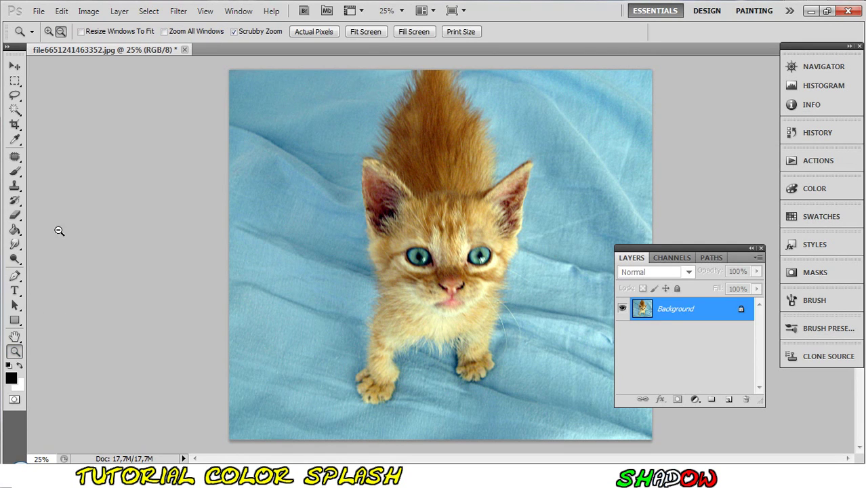
{"action": "left_click", "coordinate": [424, 274]}
{"action": "left_click", "coordinate": [464, 270]}
{"action": "left_click", "coordinate": [465, 269]}
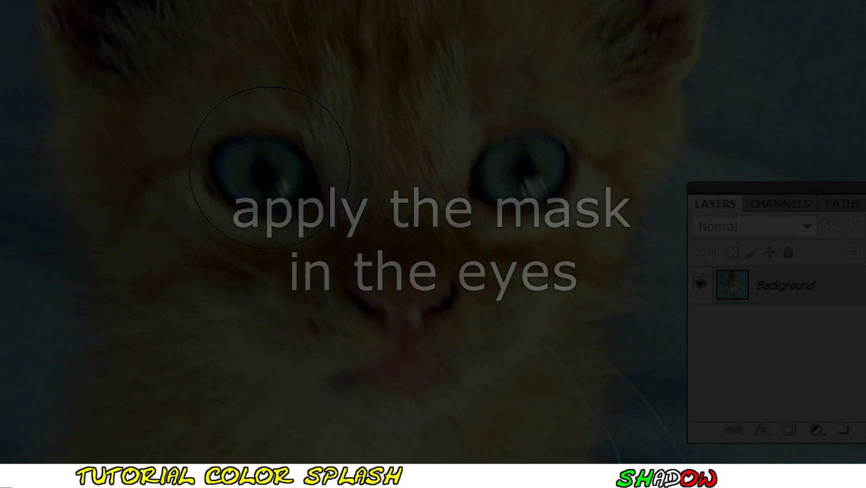
Step: Set an 87 px brush with 0% hardness and paint quick mask over both eyes
{"action": "right_click", "coordinate": [270, 167]}
{"action": "left_click_drag", "start_coordinate": [308, 191], "coordinate": [304, 193]}
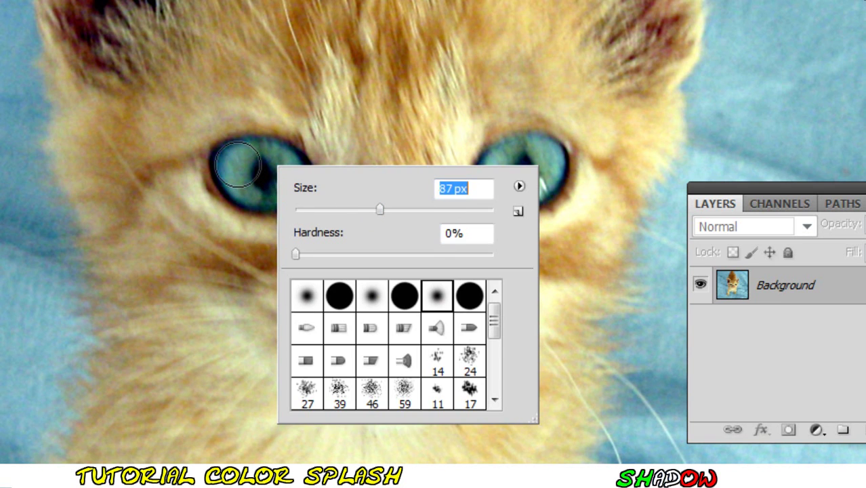
{"action": "mouse_move", "coordinate": [237, 166]}
{"action": "left_mouse_down"}
{"action": "mouse_move", "coordinate": [227, 169]}
{"action": "mouse_move", "coordinate": [254, 183]}
{"action": "mouse_move", "coordinate": [253, 160]}
{"action": "mouse_move", "coordinate": [244, 163]}
{"action": "mouse_move", "coordinate": [264, 180]}
{"action": "left_mouse_up"}
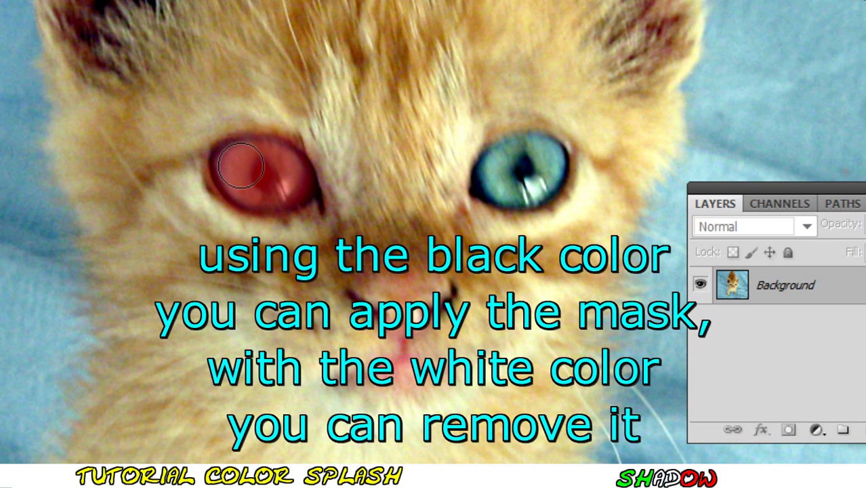
{"action": "mouse_move", "coordinate": [501, 169]}
{"action": "left_mouse_down"}
{"action": "mouse_move", "coordinate": [539, 173]}
{"action": "mouse_move", "coordinate": [540, 164]}
{"action": "mouse_move", "coordinate": [512, 171]}
{"action": "left_mouse_up"}
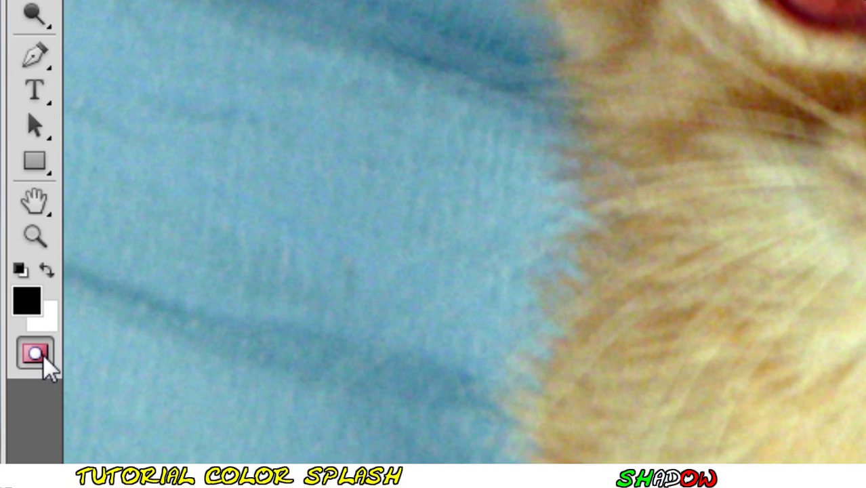
Step: Exit Quick Mask so both eyes become a selection, with the Rectangular Marquee Tool active
{"action": "left_click", "coordinate": [43, 354]}
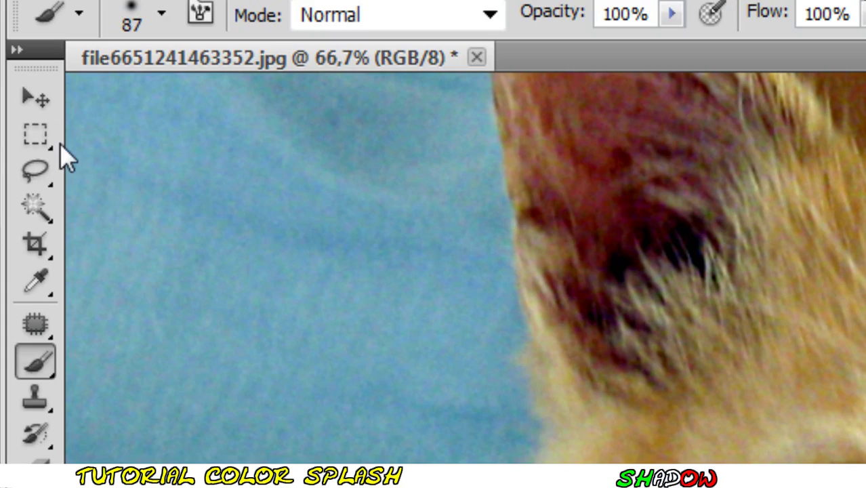
{"action": "left_click", "coordinate": [15, 81]}
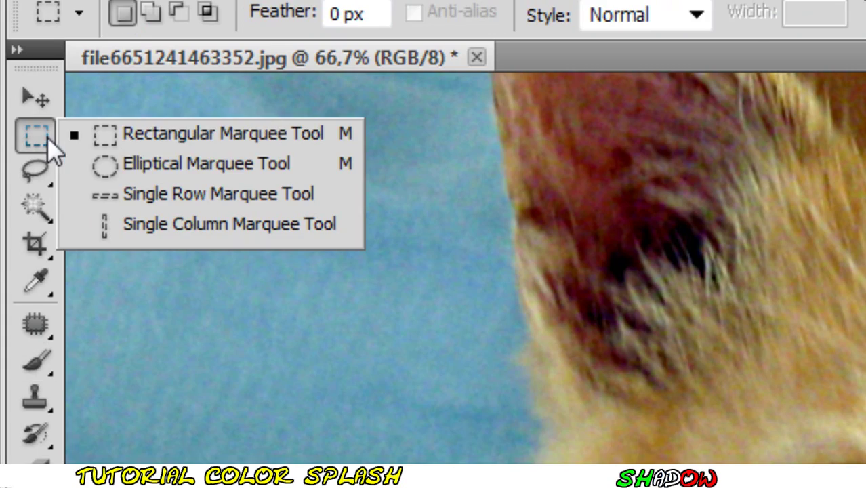
{"action": "left_click", "coordinate": [55, 83]}
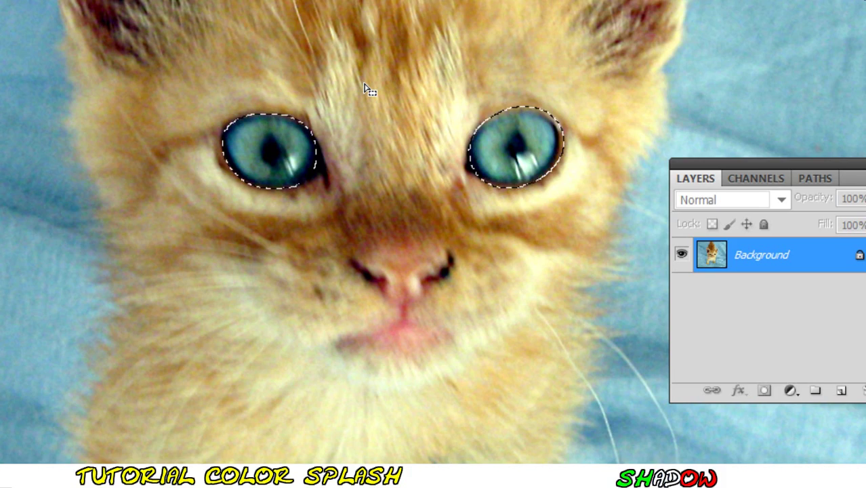
Step: Copy the selected eyes onto a new Layer 1 using Layer via Copy
{"action": "right_click", "coordinate": [364, 84]}
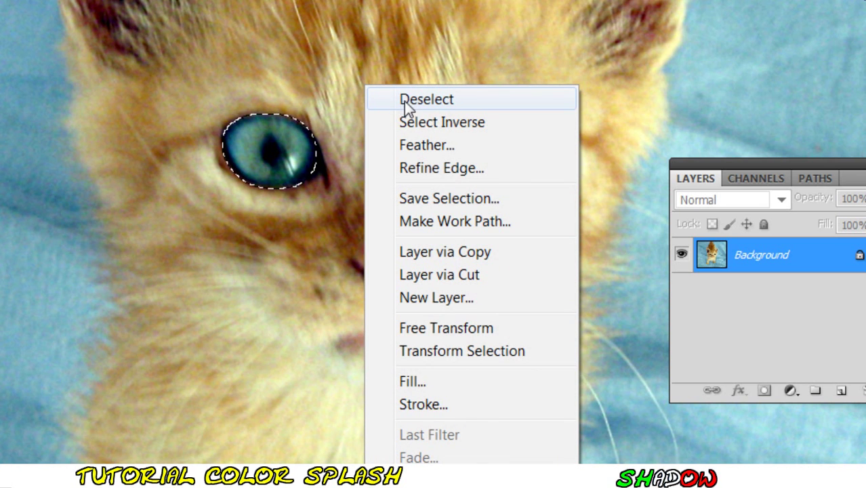
{"action": "left_click", "coordinate": [464, 125]}
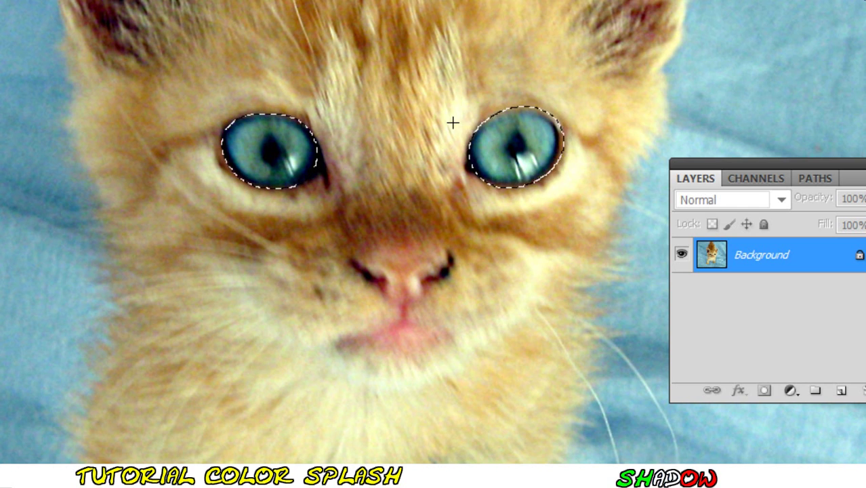
{"action": "right_click", "coordinate": [453, 123]}
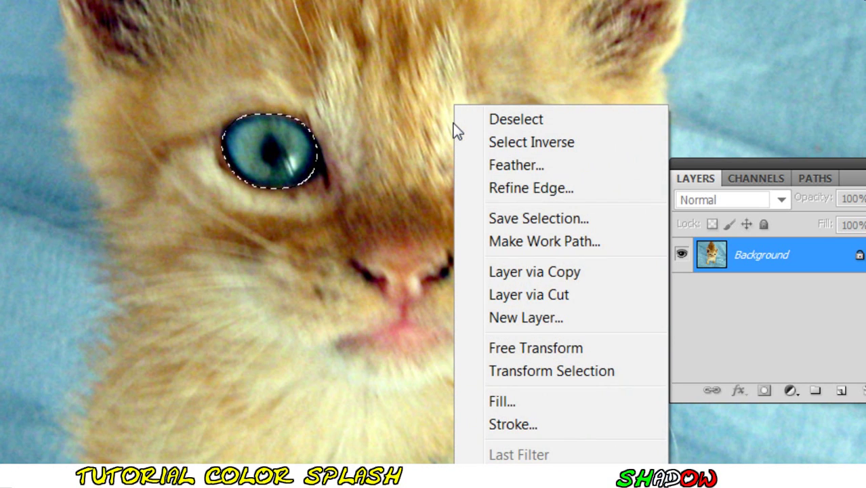
{"action": "left_click", "coordinate": [589, 271]}
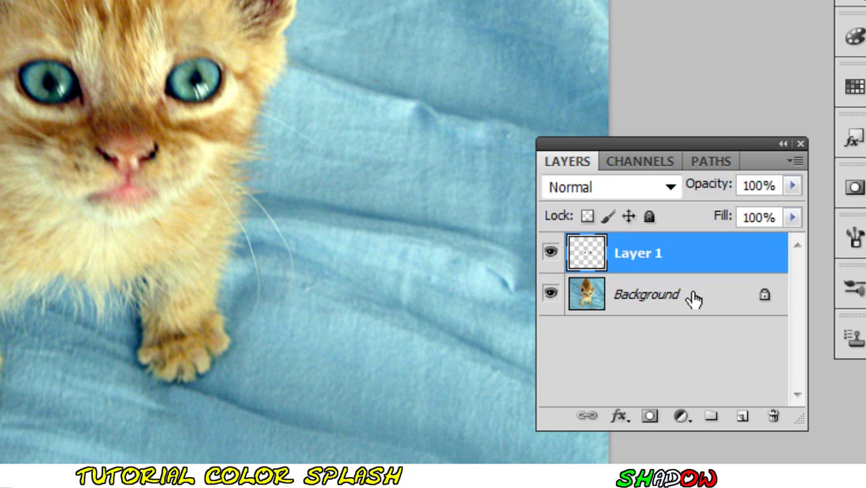
Step: On the Background layer, paint a 158 px quick-mask band along the kitten's outline
{"action": "left_click", "coordinate": [694, 299]}
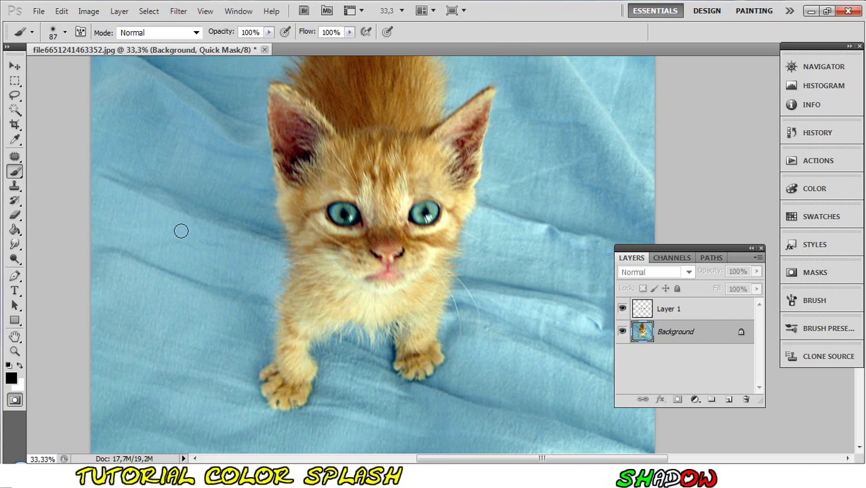
{"action": "right_click", "coordinate": [163, 170]}
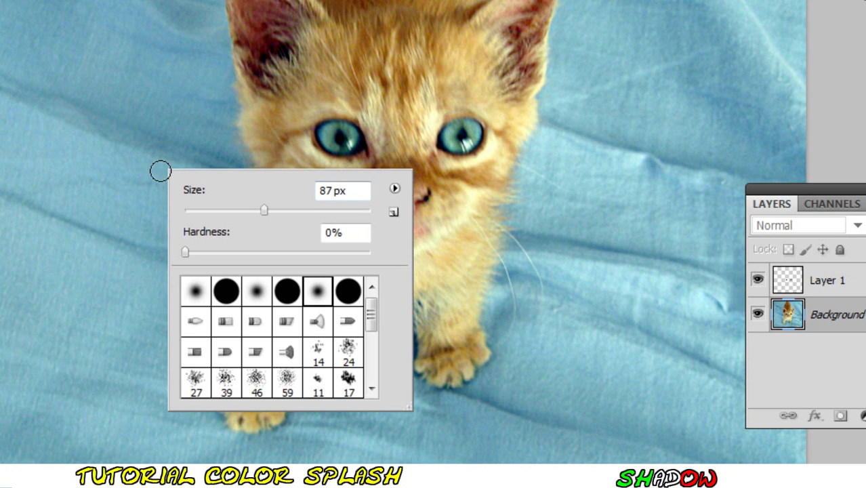
{"action": "left_click", "coordinate": [303, 213]}
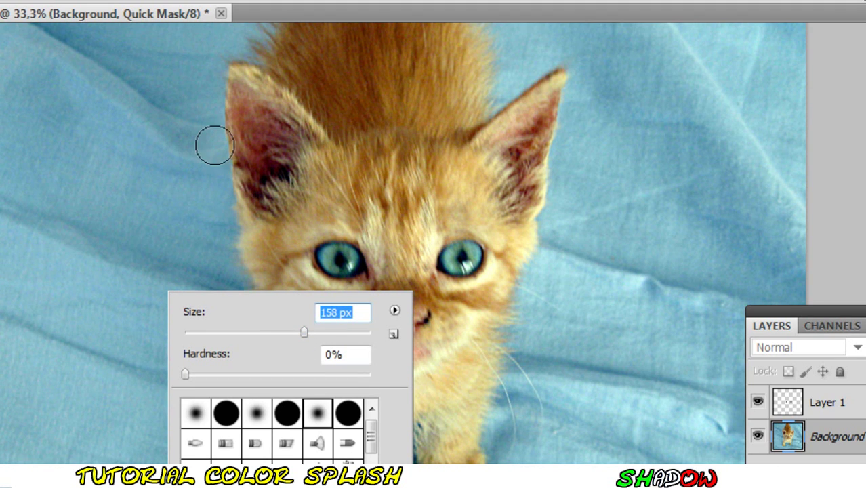
{"action": "key", "text": "Return"}
{"action": "mouse_move", "coordinate": [213, 73]}
{"action": "left_mouse_down"}
{"action": "mouse_move", "coordinate": [243, 315]}
{"action": "mouse_move", "coordinate": [204, 400]}
{"action": "mouse_move", "coordinate": [309, 393]}
{"action": "mouse_move", "coordinate": [302, 319]}
{"action": "mouse_move", "coordinate": [361, 298]}
{"action": "mouse_move", "coordinate": [489, 363]}
{"action": "mouse_move", "coordinate": [497, 270]}
{"action": "mouse_move", "coordinate": [531, 136]}
{"action": "mouse_move", "coordinate": [549, 196]}
{"action": "mouse_move", "coordinate": [578, 135]}
{"action": "mouse_move", "coordinate": [563, 217]}
{"action": "mouse_move", "coordinate": [609, 86]}
{"action": "mouse_move", "coordinate": [503, 184]}
{"action": "mouse_move", "coordinate": [520, 138]}
{"action": "mouse_move", "coordinate": [449, 147]}
{"action": "mouse_move", "coordinate": [488, 206]}
{"action": "mouse_move", "coordinate": [336, 91]}
{"action": "mouse_move", "coordinate": [305, 129]}
{"action": "mouse_move", "coordinate": [257, 249]}
{"action": "mouse_move", "coordinate": [123, 292]}
{"action": "left_mouse_up"}
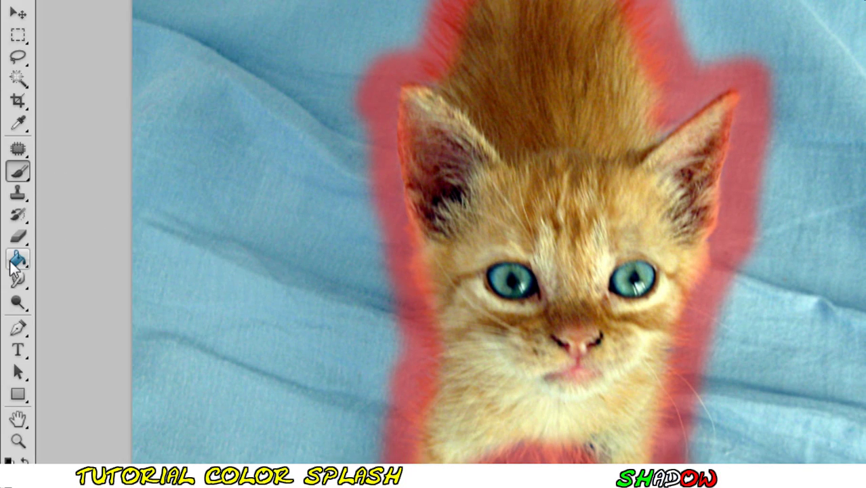
Step: Flood-fill the blue cloth background with quick mask using the Paint Bucket
{"action": "left_click", "coordinate": [14, 265]}
{"action": "right_click", "coordinate": [18, 261]}
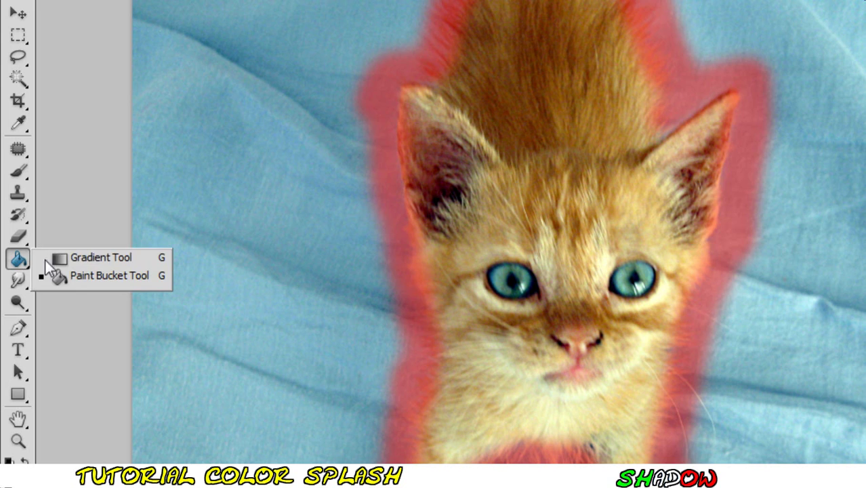
{"action": "left_click", "coordinate": [91, 280]}
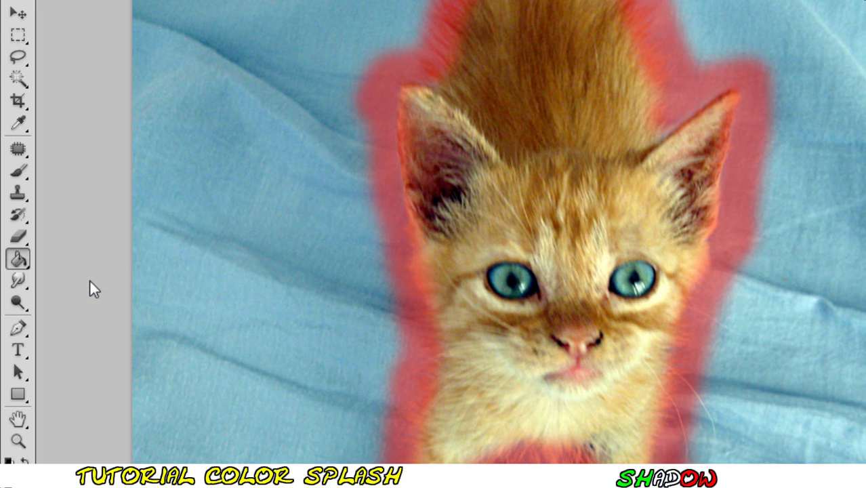
{"action": "left_click", "coordinate": [231, 175]}
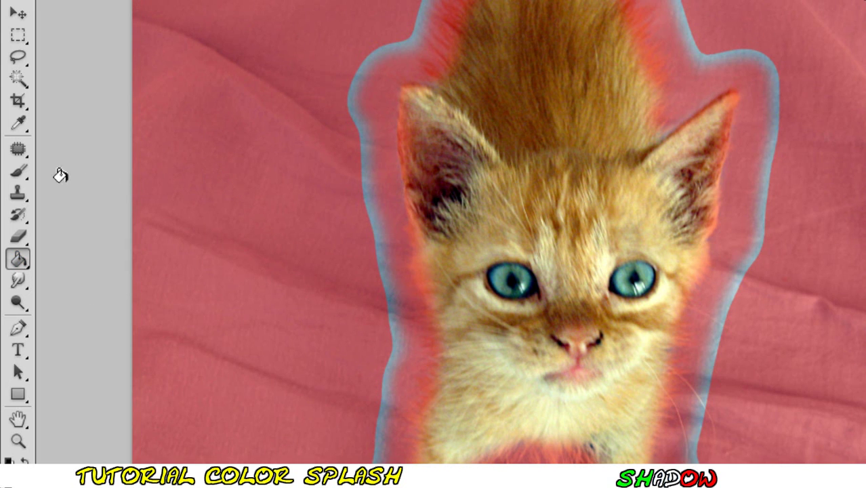
Step: Brush mask over the remaining blue rim around the kitten, then zoom out
{"action": "left_click_drag", "start_coordinate": [21, 178], "coordinate": [72, 173]}
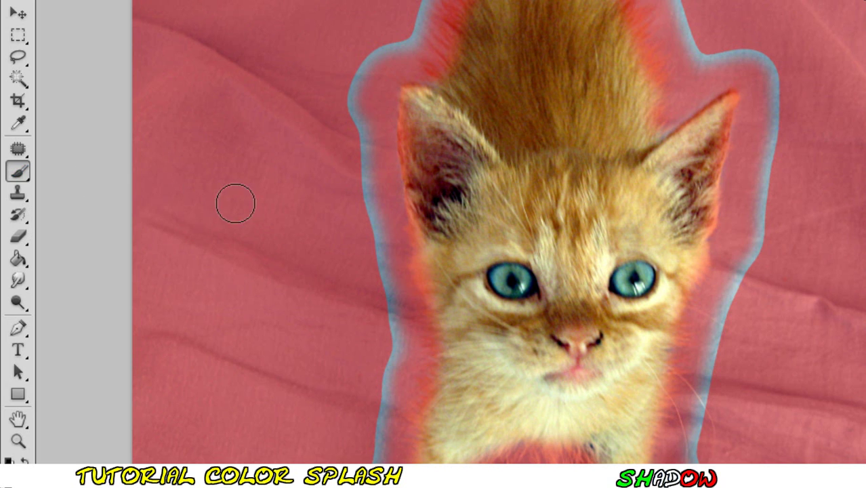
{"action": "mouse_move", "coordinate": [362, 76]}
{"action": "left_mouse_down"}
{"action": "mouse_move", "coordinate": [372, 178]}
{"action": "mouse_move", "coordinate": [344, 284]}
{"action": "mouse_move", "coordinate": [379, 295]}
{"action": "mouse_move", "coordinate": [373, 420]}
{"action": "mouse_move", "coordinate": [507, 441]}
{"action": "mouse_move", "coordinate": [513, 381]}
{"action": "mouse_move", "coordinate": [541, 368]}
{"action": "mouse_move", "coordinate": [691, 397]}
{"action": "mouse_move", "coordinate": [696, 350]}
{"action": "left_mouse_up"}
{"action": "scroll", "coordinate": [344, 284], "scroll_direction": "down", "scroll_amount": 3}
{"action": "scroll", "coordinate": [696, 350], "scroll_direction": "up", "scroll_amount": 4}
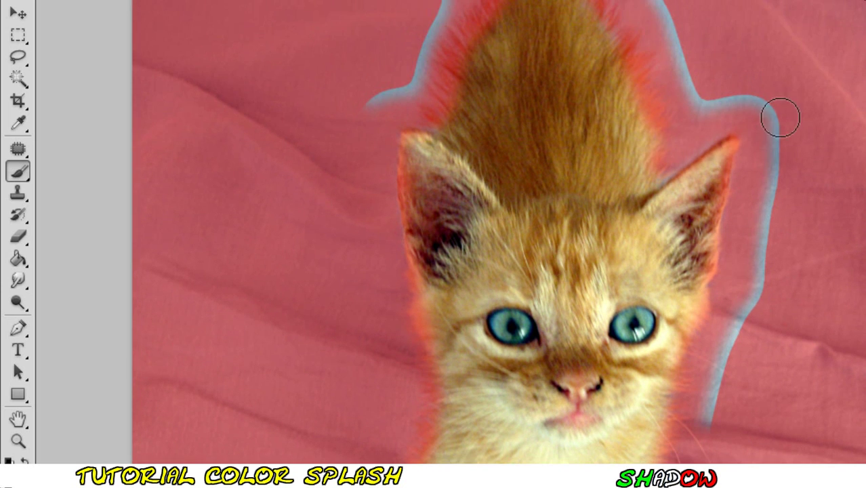
{"action": "left_click_drag", "start_coordinate": [779, 118], "coordinate": [745, 338]}
{"action": "left_click_drag", "start_coordinate": [745, 338], "coordinate": [769, 188]}
{"action": "left_click_drag", "start_coordinate": [719, 332], "coordinate": [716, 423]}
{"action": "scroll", "coordinate": [766, 402], "scroll_direction": "up", "scroll_amount": 3}
{"action": "left_click_drag", "start_coordinate": [731, 222], "coordinate": [626, 71]}
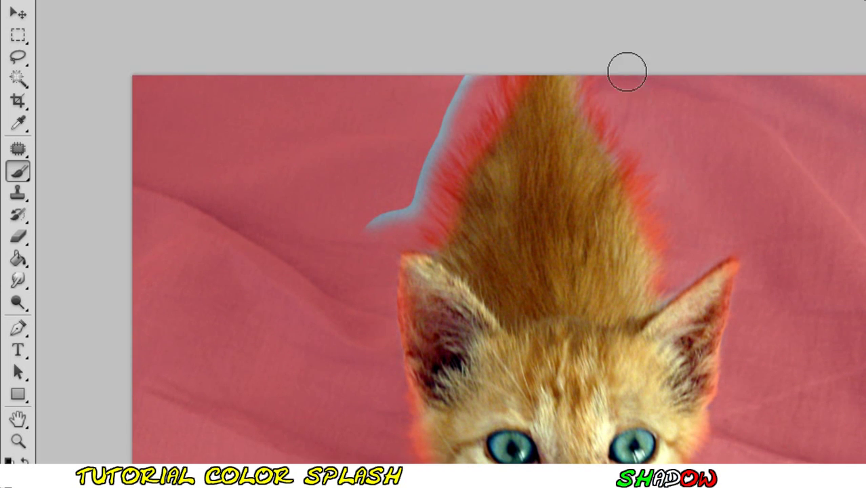
{"action": "mouse_move", "coordinate": [442, 126]}
{"action": "left_mouse_down"}
{"action": "mouse_move", "coordinate": [419, 110]}
{"action": "mouse_move", "coordinate": [360, 236]}
{"action": "left_mouse_up"}
{"action": "scroll", "coordinate": [356, 236], "scroll_direction": "down", "scroll_amount": 2}
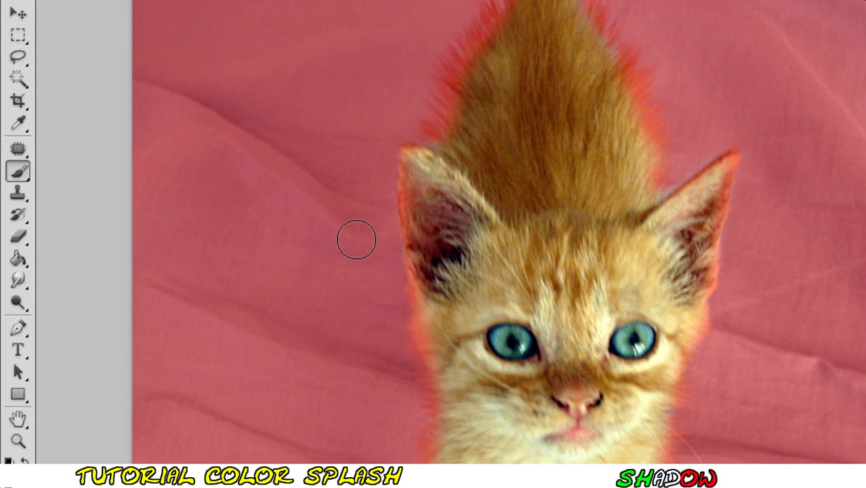
{"action": "left_click", "coordinate": [272, 233], "text": "alt"}
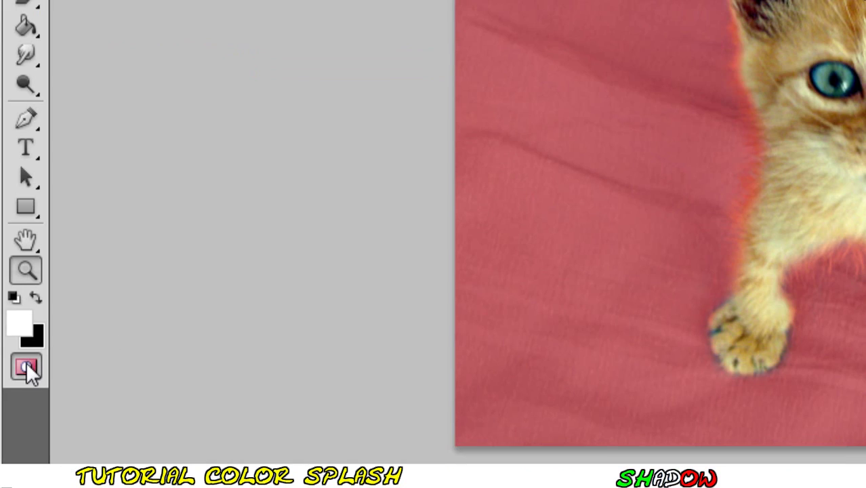
Step: Exit Quick Mask to get a marching-ants selection around the kitten, with the Rectangular Marquee active
{"action": "left_click", "coordinate": [26, 363]}
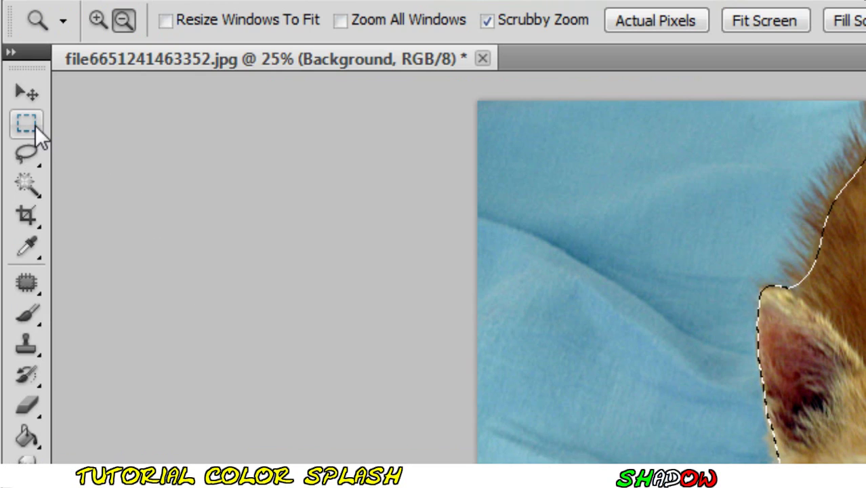
{"action": "left_click", "coordinate": [35, 125]}
{"action": "left_click", "coordinate": [80, 122]}
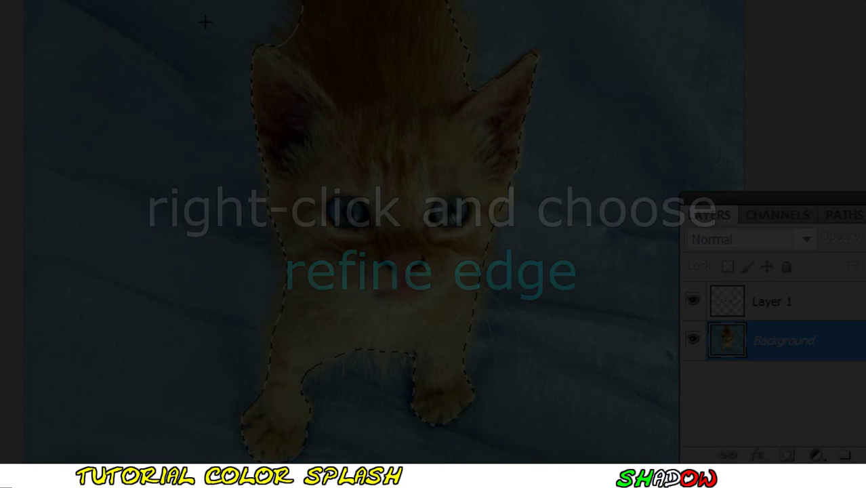
Step: Open Refine Edge for the kitten selection from the right-click menu
{"action": "right_click", "coordinate": [203, 22]}
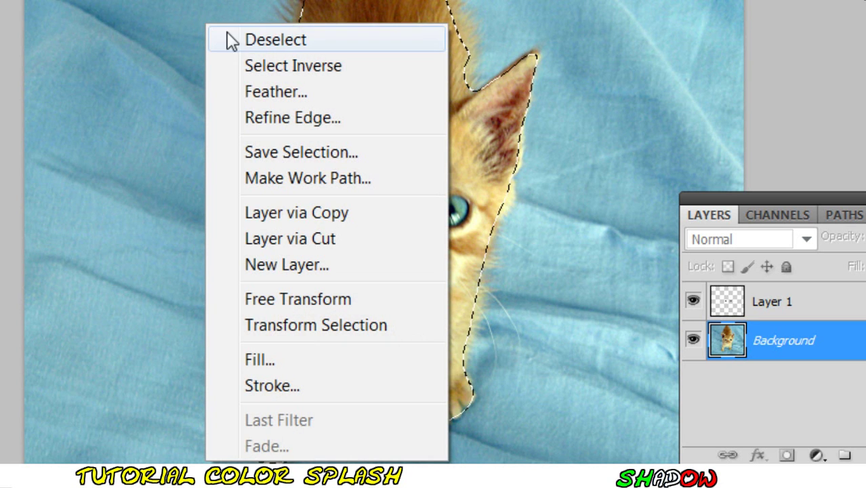
{"action": "left_click", "coordinate": [353, 115]}
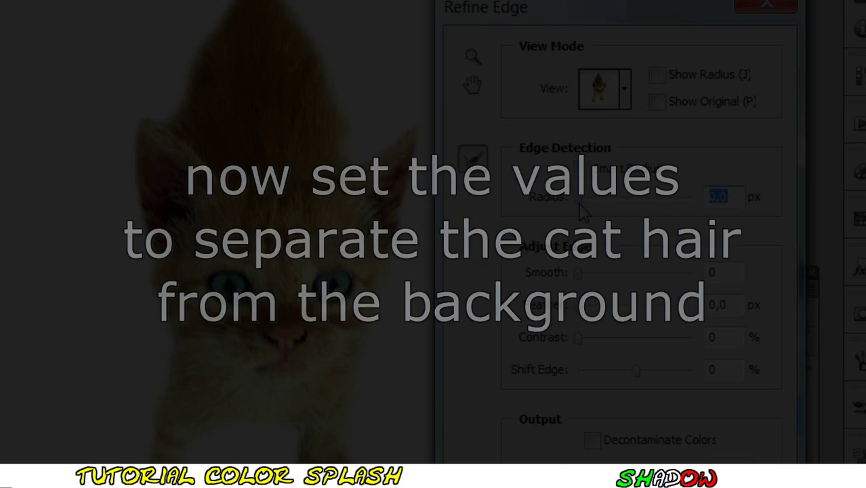
Step: Refine the edge with Radius 155.3 px, Smooth 53, Feather 4.7 px and Shift Edge +36%
{"action": "left_click_drag", "start_coordinate": [580, 205], "coordinate": [649, 205]}
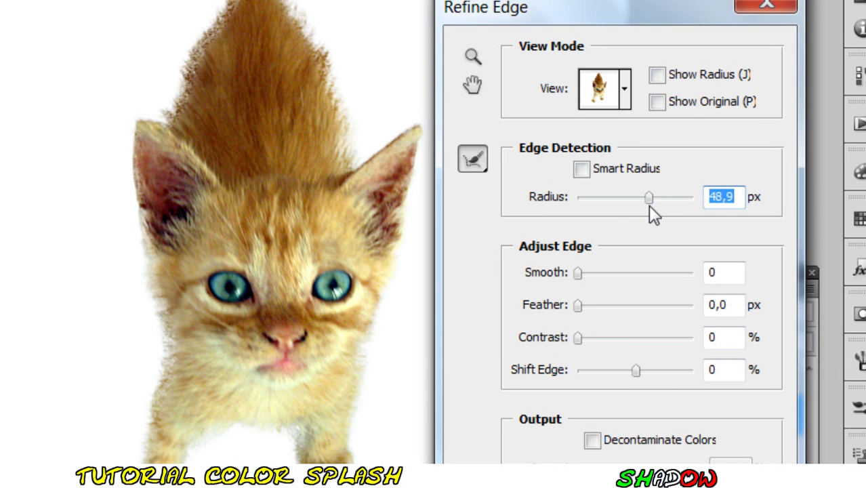
{"action": "left_click_drag", "start_coordinate": [636, 369], "coordinate": [681, 370]}
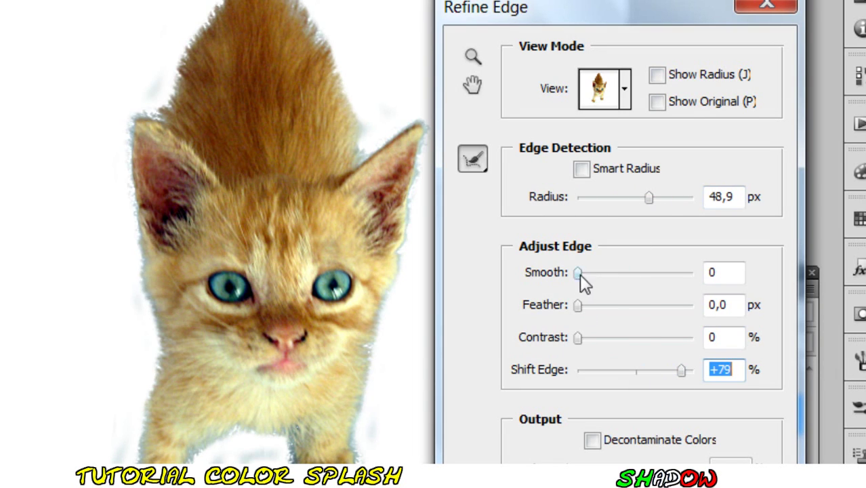
{"action": "left_click_drag", "start_coordinate": [579, 272], "coordinate": [621, 274]}
{"action": "left_click_drag", "start_coordinate": [653, 200], "coordinate": [680, 201]}
{"action": "left_click_drag", "start_coordinate": [664, 376], "coordinate": [655, 376]}
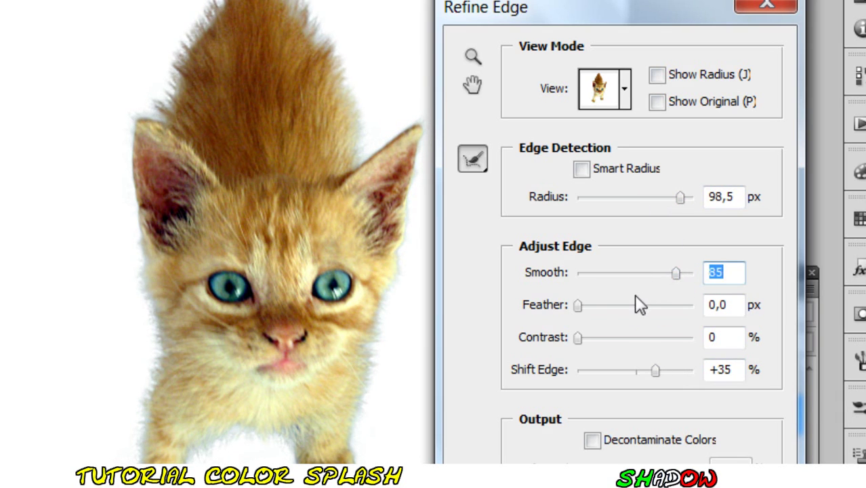
{"action": "left_click_drag", "start_coordinate": [613, 313], "coordinate": [608, 314]}
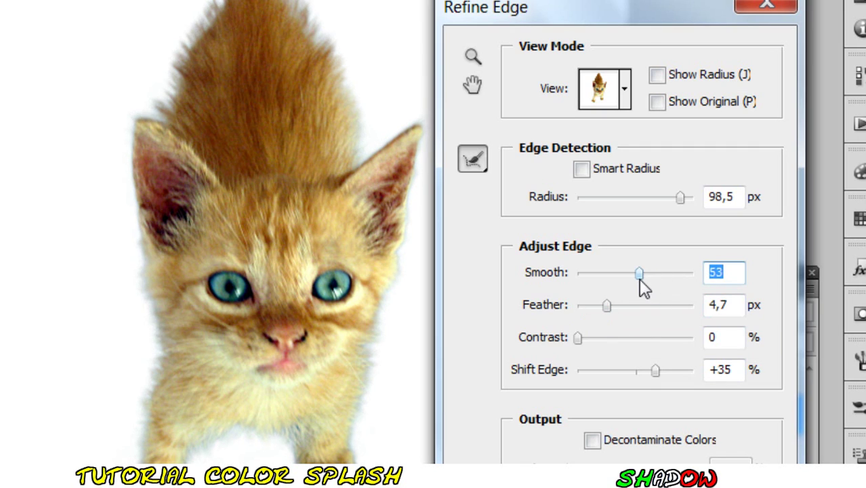
{"action": "mouse_move", "coordinate": [658, 374]}
{"action": "left_mouse_down"}
{"action": "mouse_move", "coordinate": [669, 374]}
{"action": "mouse_move", "coordinate": [656, 374]}
{"action": "left_mouse_up"}
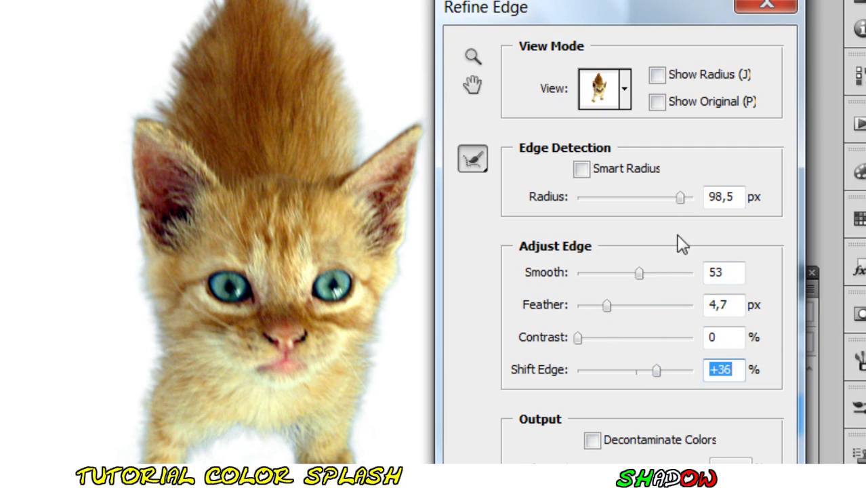
{"action": "left_click_drag", "start_coordinate": [680, 198], "coordinate": [687, 199]}
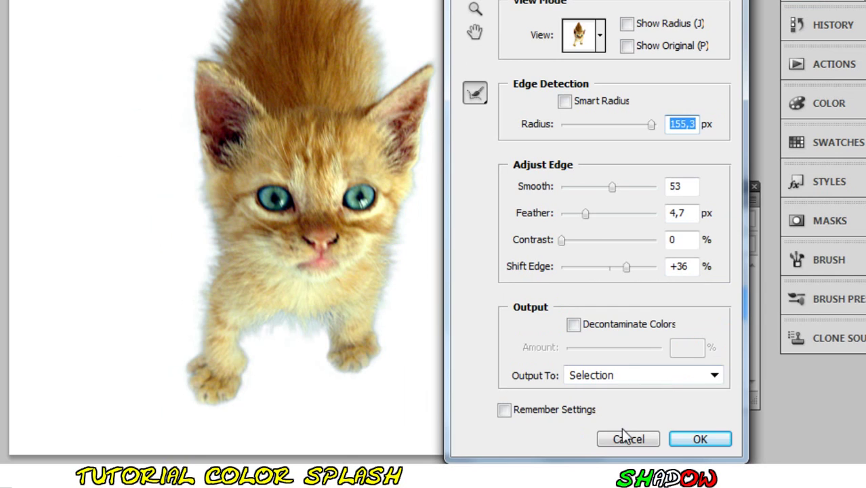
{"action": "left_click", "coordinate": [698, 439]}
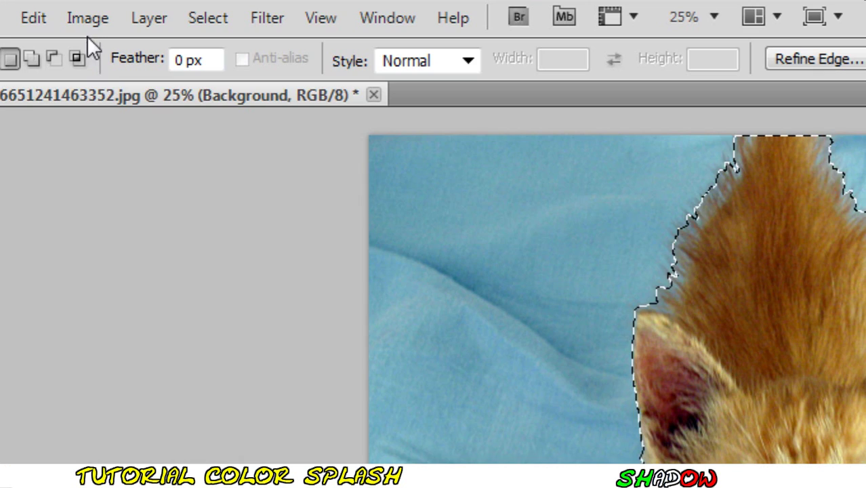
Step: Apply a Black & White adjustment with Reds 55 and Yellows 90 to the kitten, then deselect
{"action": "left_click", "coordinate": [87, 16]}
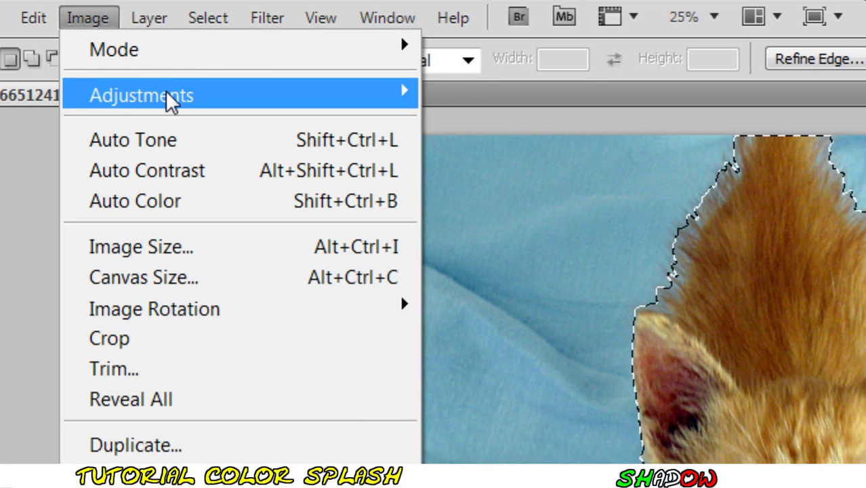
{"action": "mouse_move", "coordinate": [142, 95]}
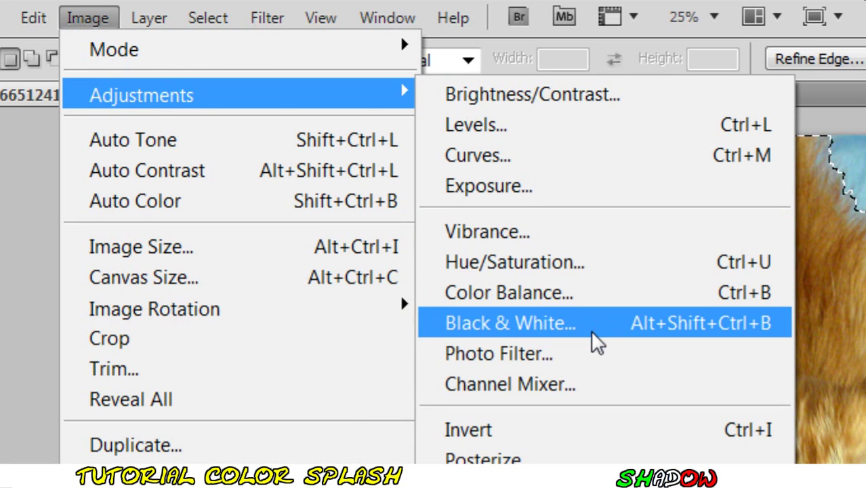
{"action": "left_click", "coordinate": [599, 324]}
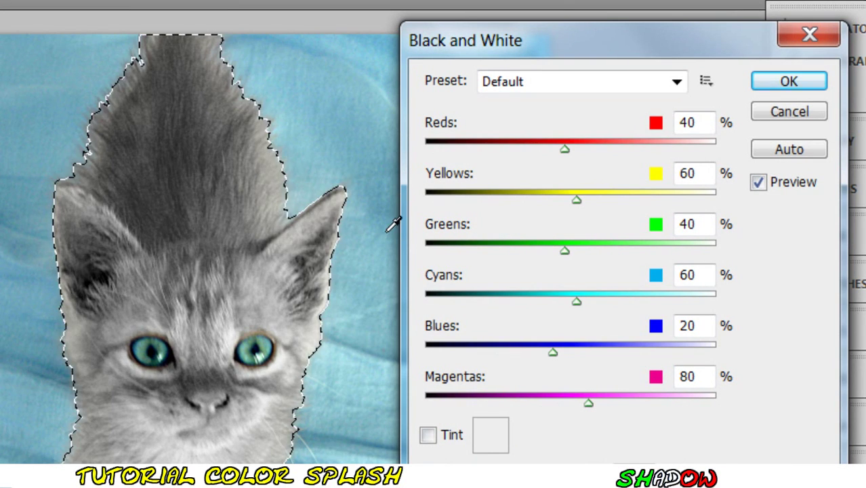
{"action": "mouse_move", "coordinate": [564, 149]}
{"action": "left_mouse_down"}
{"action": "mouse_move", "coordinate": [586, 151]}
{"action": "mouse_move", "coordinate": [570, 158]}
{"action": "left_mouse_up"}
{"action": "left_click_drag", "start_coordinate": [575, 201], "coordinate": [593, 198]}
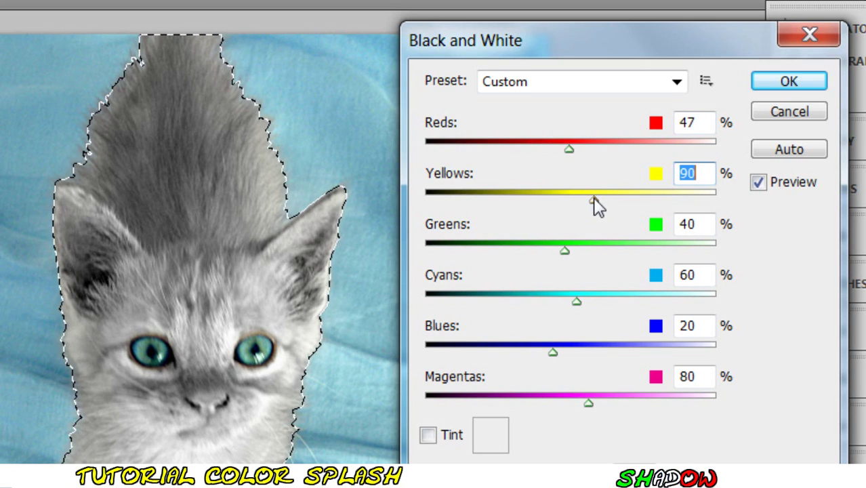
{"action": "left_click_drag", "start_coordinate": [569, 149], "coordinate": [573, 149]}
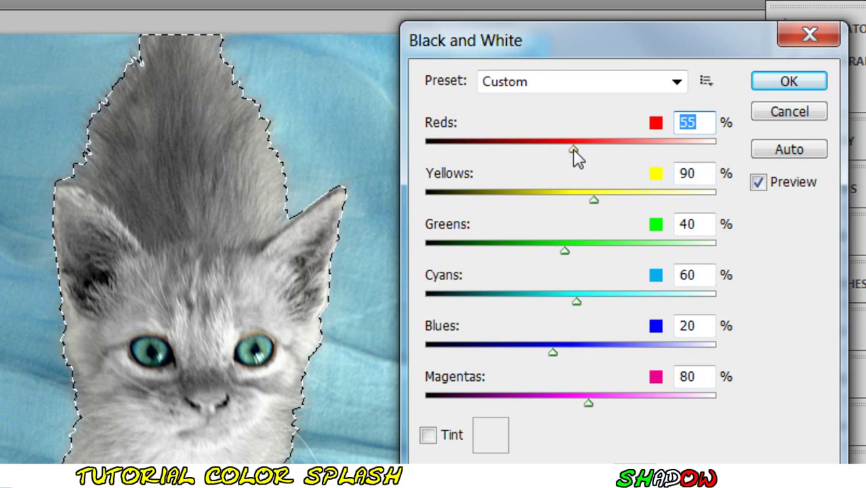
{"action": "left_click", "coordinate": [786, 82]}
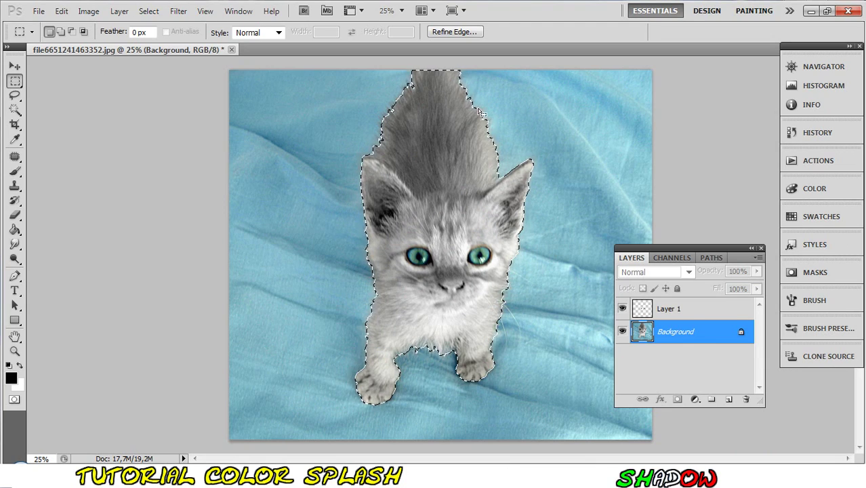
{"action": "left_click", "coordinate": [537, 113]}
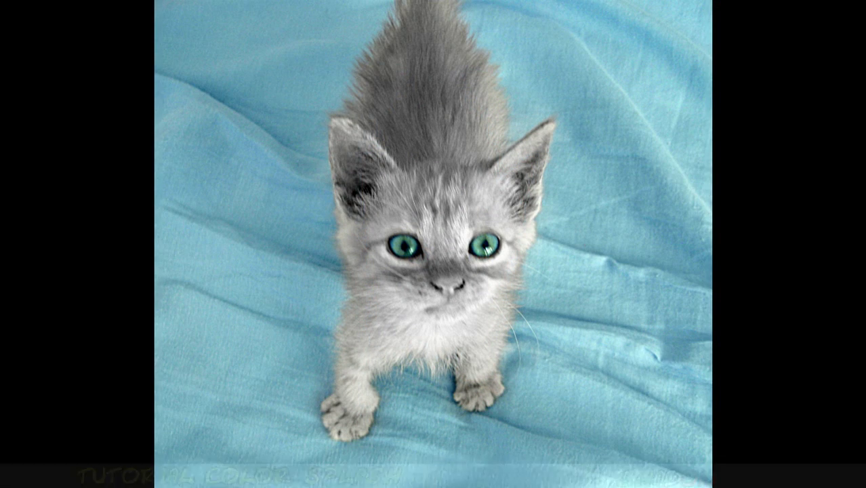